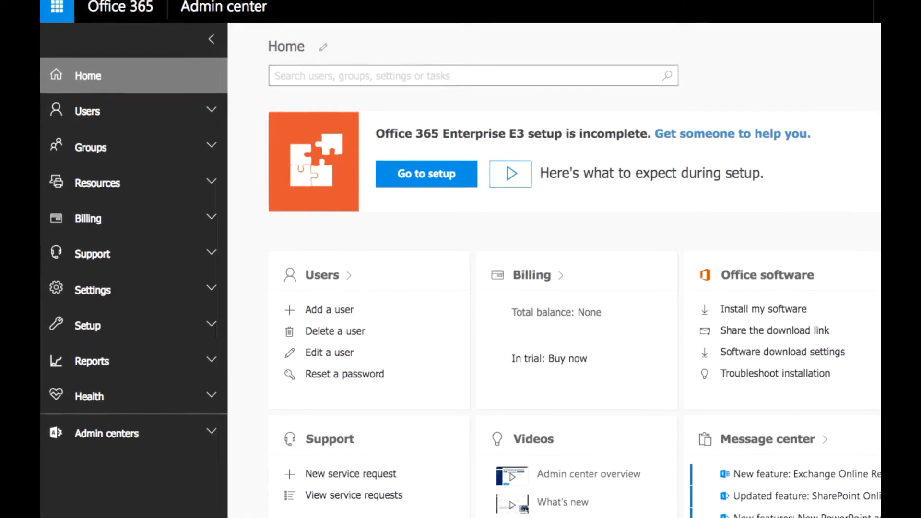
Step: Look through the Users, Settings and Admin centers sections of the admin center navigation
{"action": "left_click", "coordinate": [156, 111]}
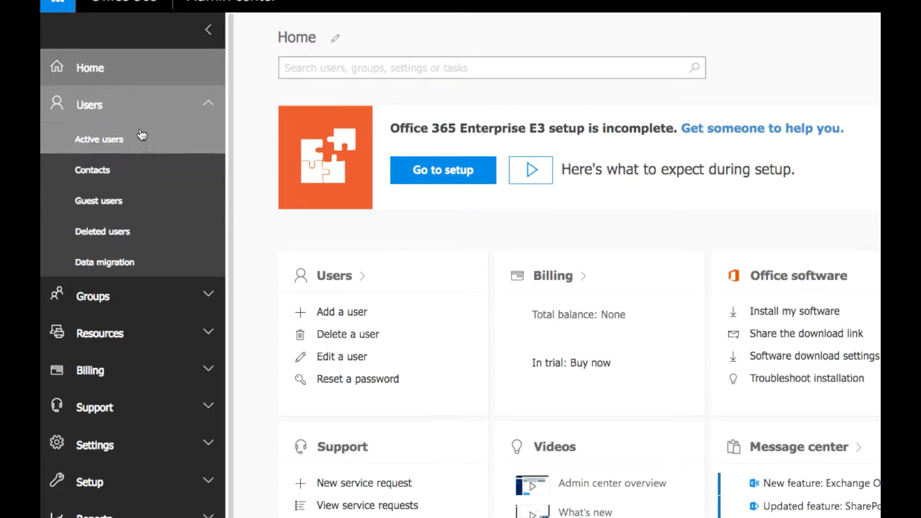
{"action": "left_click", "coordinate": [147, 107]}
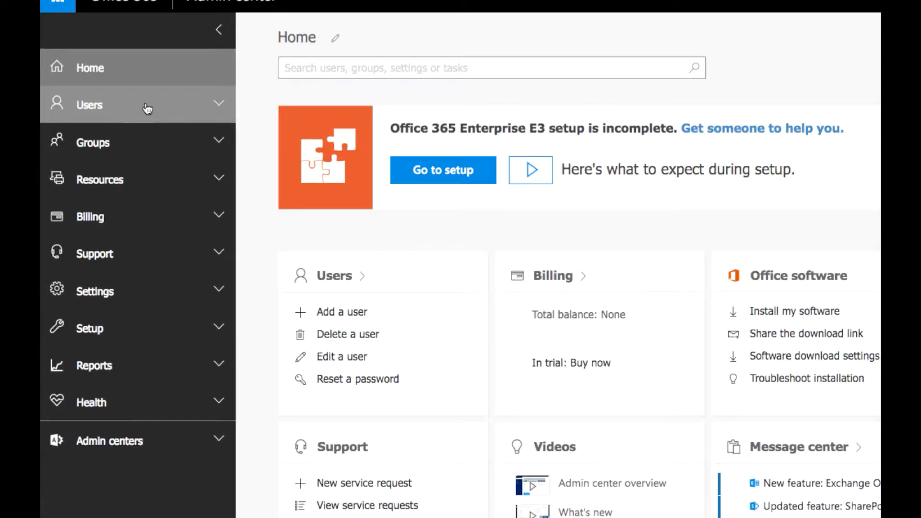
{"action": "left_click", "coordinate": [136, 294]}
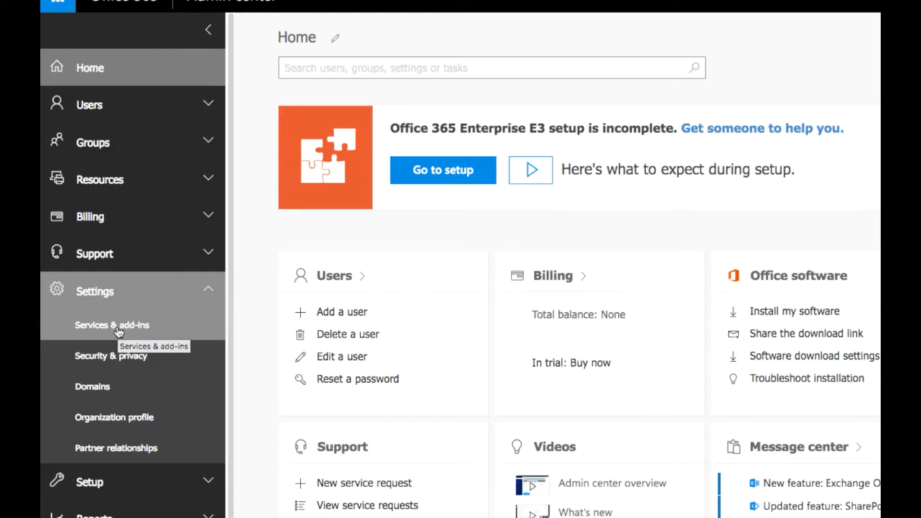
{"action": "left_click", "coordinate": [136, 291]}
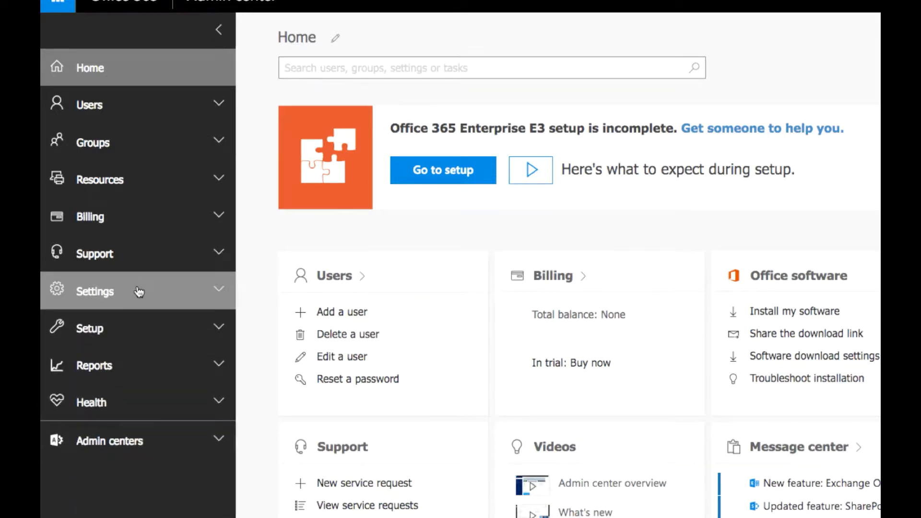
{"action": "left_click", "coordinate": [162, 441]}
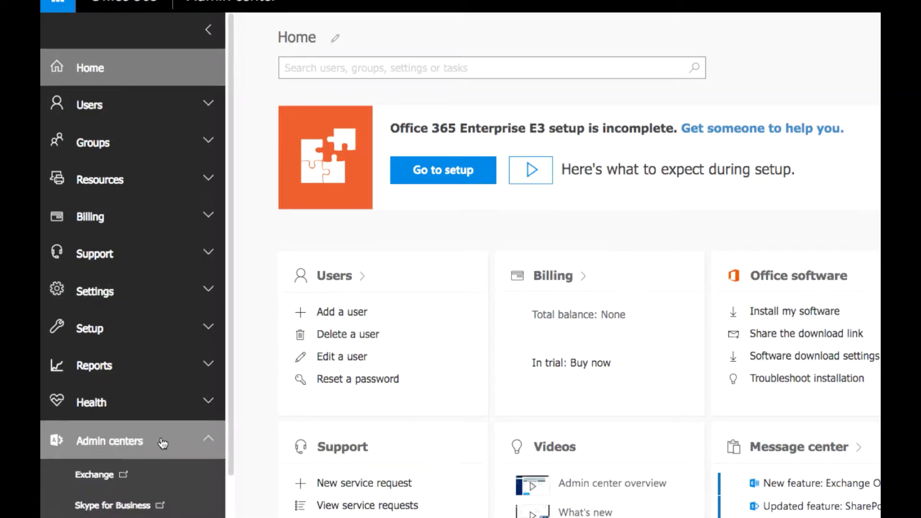
{"action": "left_click_drag", "start_coordinate": [230, 422], "coordinate": [229, 517]}
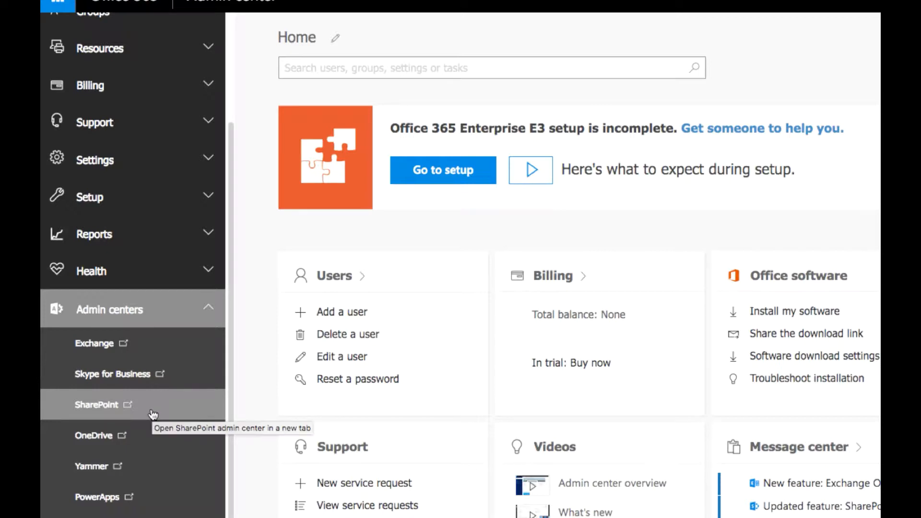
{"action": "left_click", "coordinate": [165, 312]}
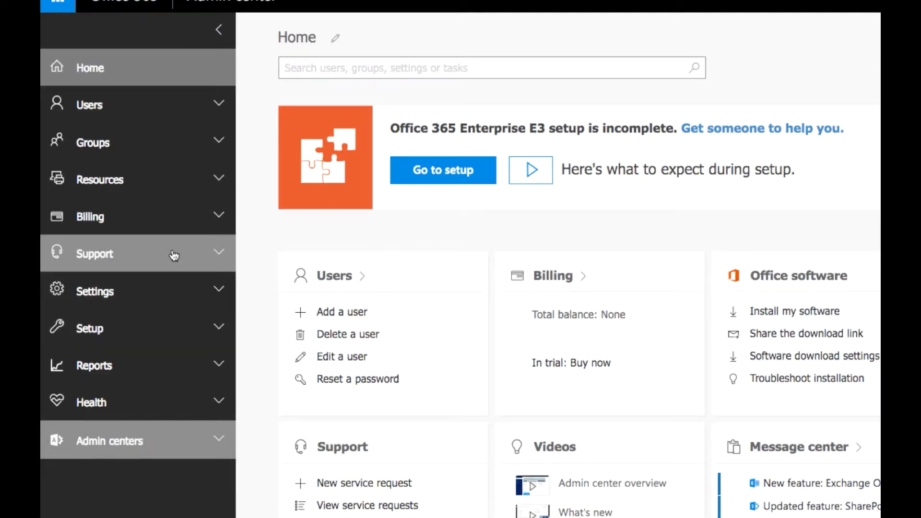
Step: Open the list of active users and start a new user entry
{"action": "left_click", "coordinate": [146, 113]}
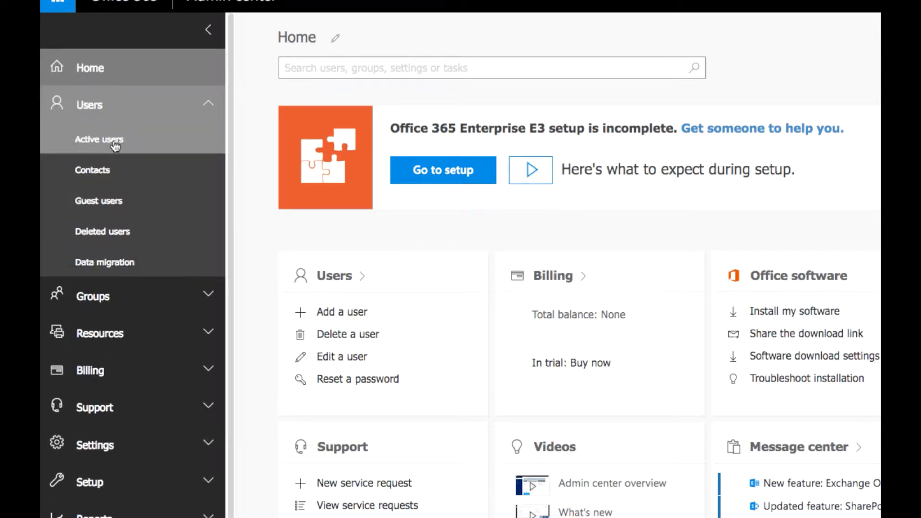
{"action": "left_click", "coordinate": [115, 146]}
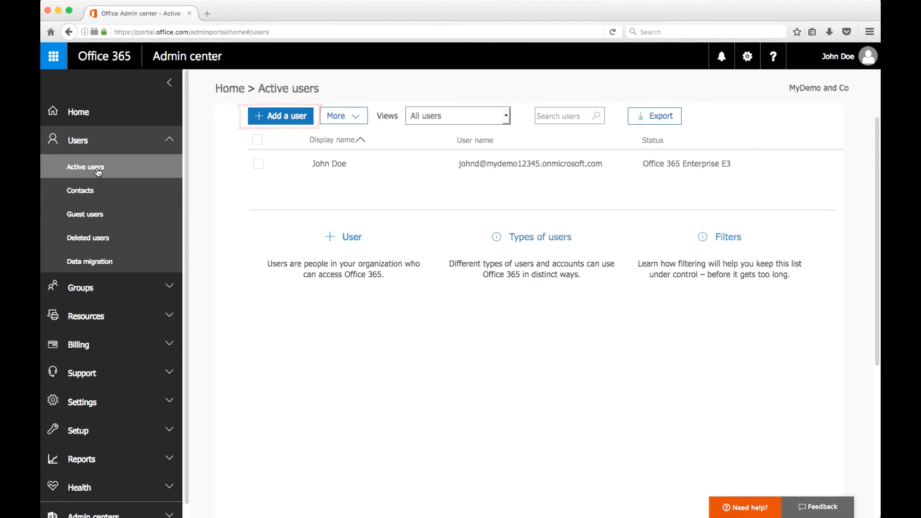
{"action": "left_click", "coordinate": [277, 120]}
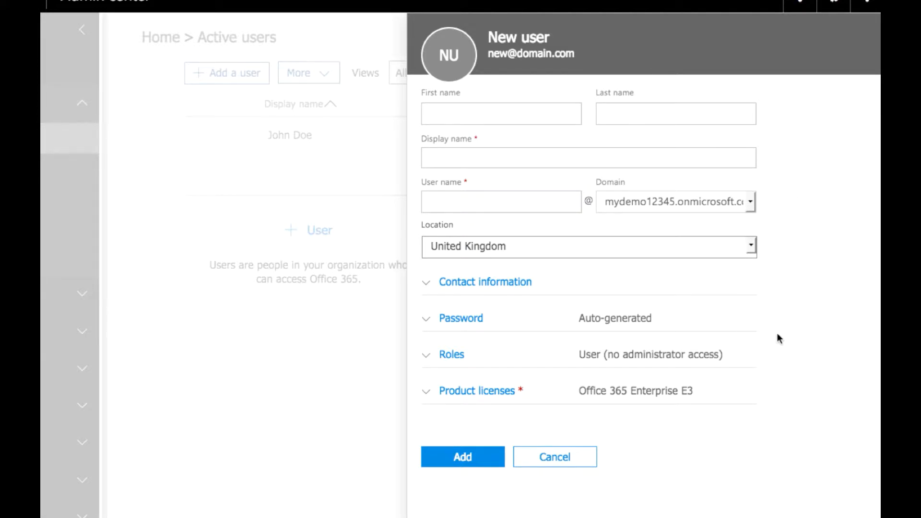
Step: Enter the new user's first name and last name and have the display name filled in from them
{"action": "left_click", "coordinate": [458, 109]}
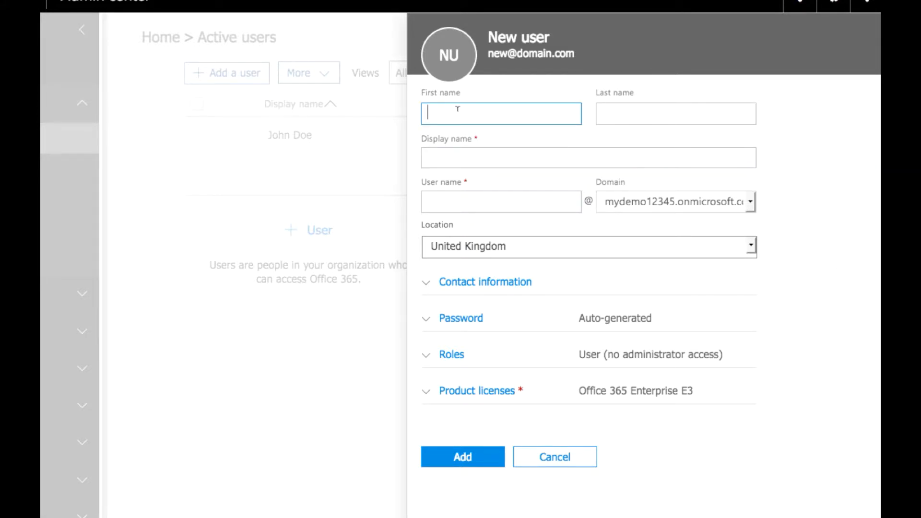
{"action": "type", "text": "Jane"}
{"action": "key", "text": "Tab"}
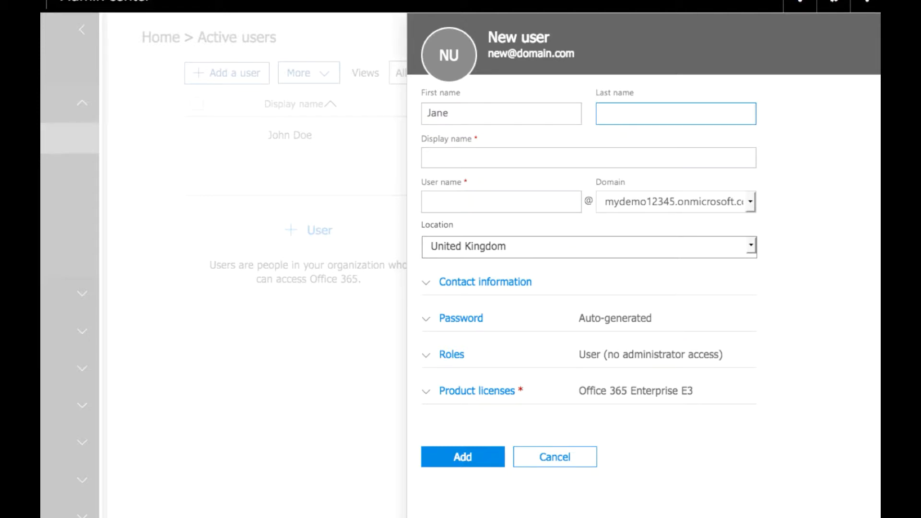
{"action": "type", "text": "Doe"}
{"action": "left_click", "coordinate": [477, 142]}
{"action": "left_click", "coordinate": [549, 156]}
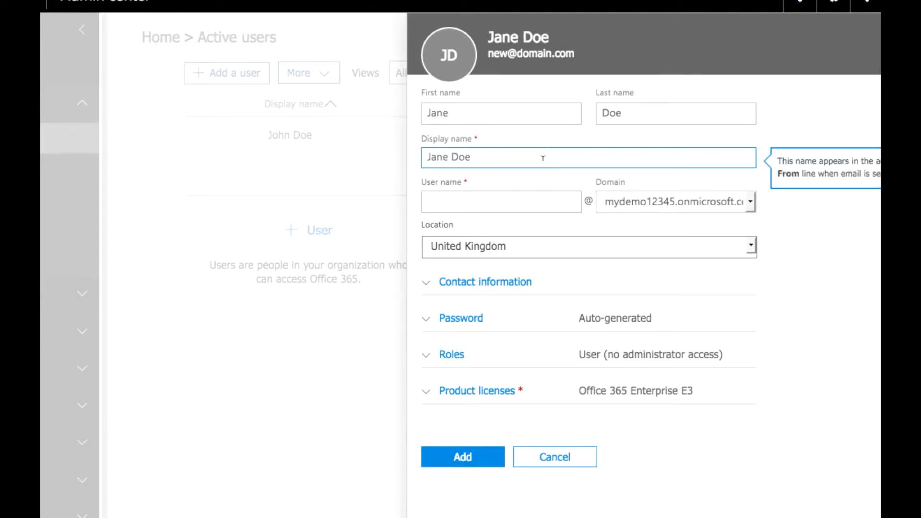
Step: Enter the new user's user name and keep the mydemo12345.onmicrosoft.com domain
{"action": "left_click", "coordinate": [476, 201]}
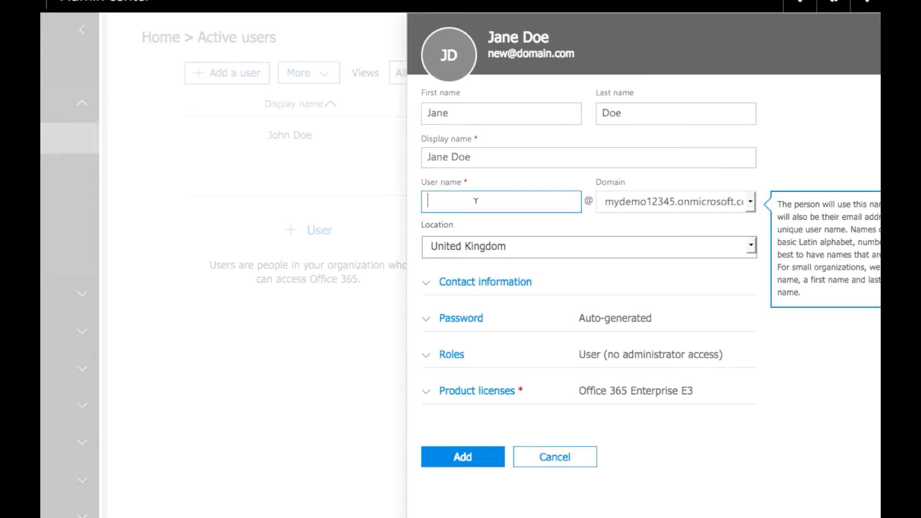
{"action": "type", "text": "janedoe"}
{"action": "left_click", "coordinate": [751, 201]}
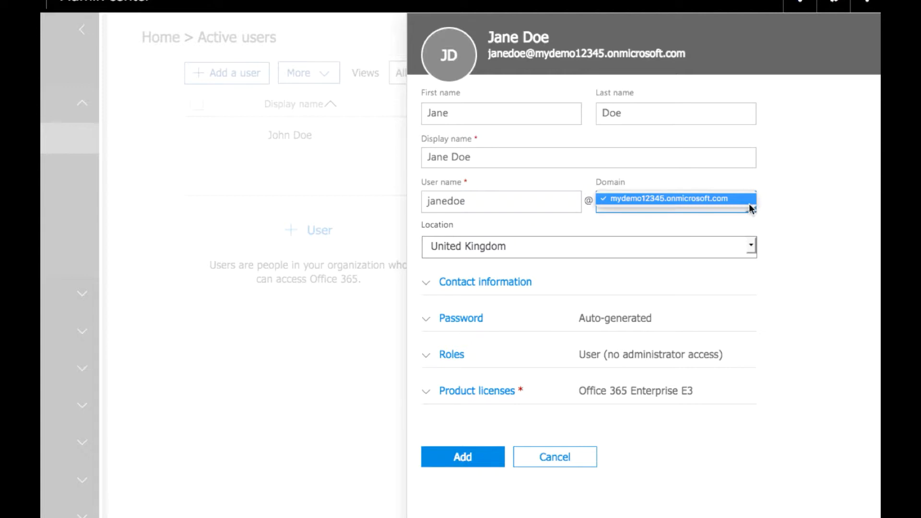
{"action": "left_click", "coordinate": [786, 174]}
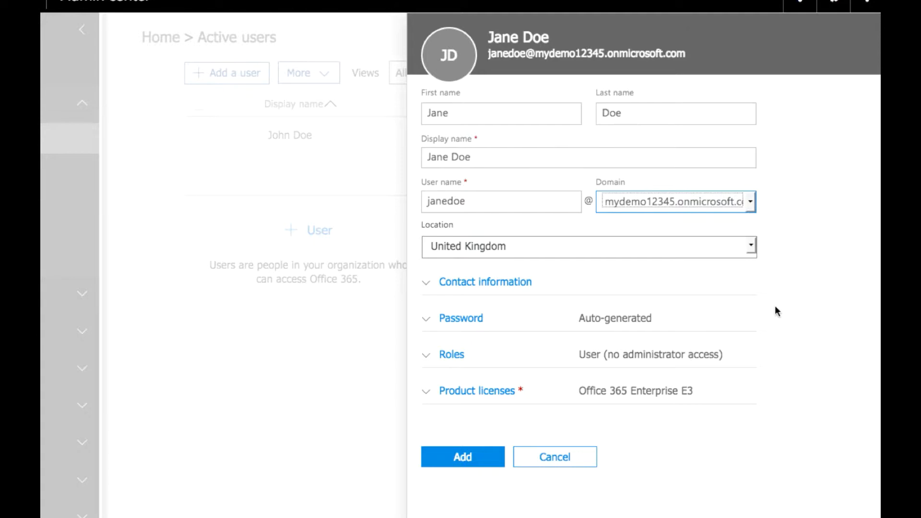
Step: Examine which optional contact information fields are offered for the new user, leaving them blank
{"action": "left_click", "coordinate": [425, 285]}
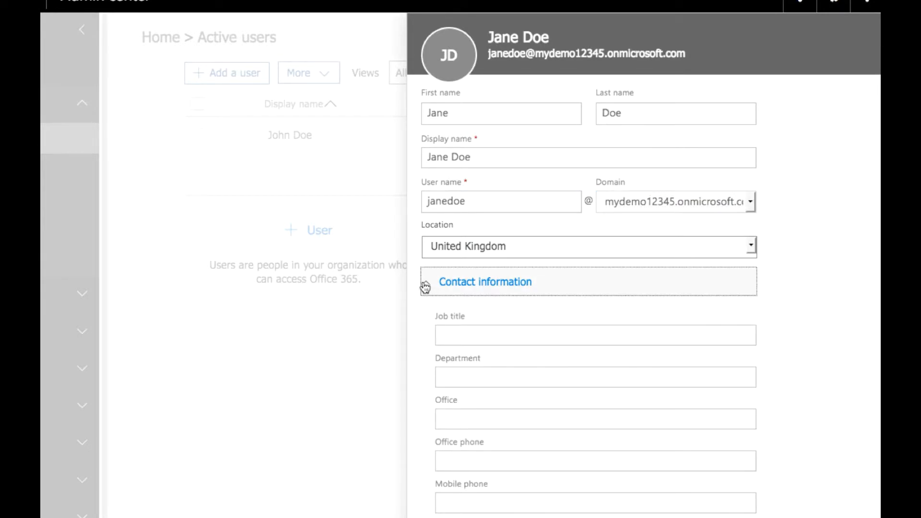
{"action": "scroll", "coordinate": [425, 287], "scroll_direction": "down", "scroll_amount": 4}
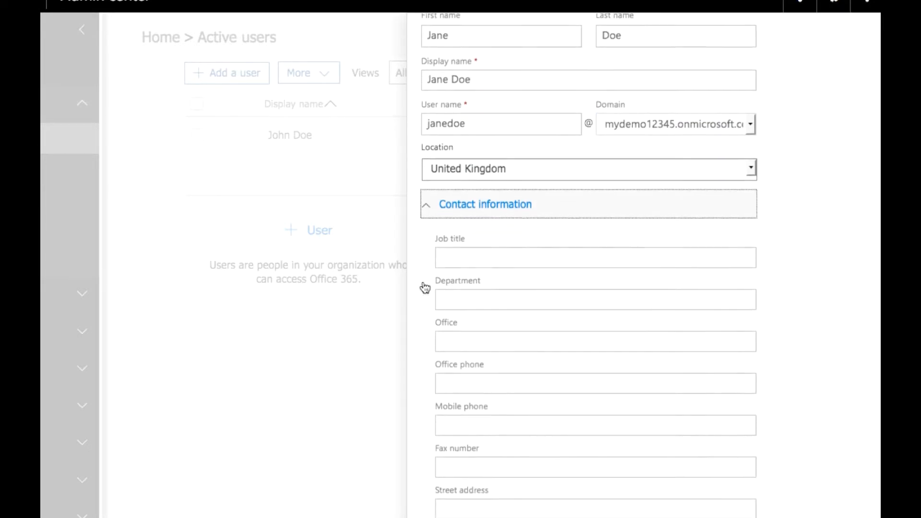
{"action": "scroll", "coordinate": [423, 286], "scroll_direction": "down", "scroll_amount": 2}
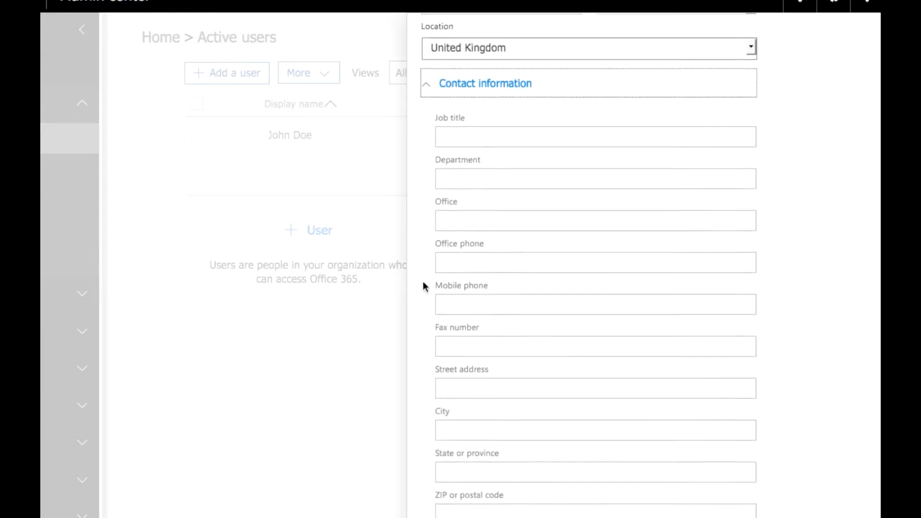
{"action": "scroll", "coordinate": [424, 286], "scroll_direction": "down", "scroll_amount": 1}
{"action": "scroll", "coordinate": [423, 287], "scroll_direction": "up", "scroll_amount": 3}
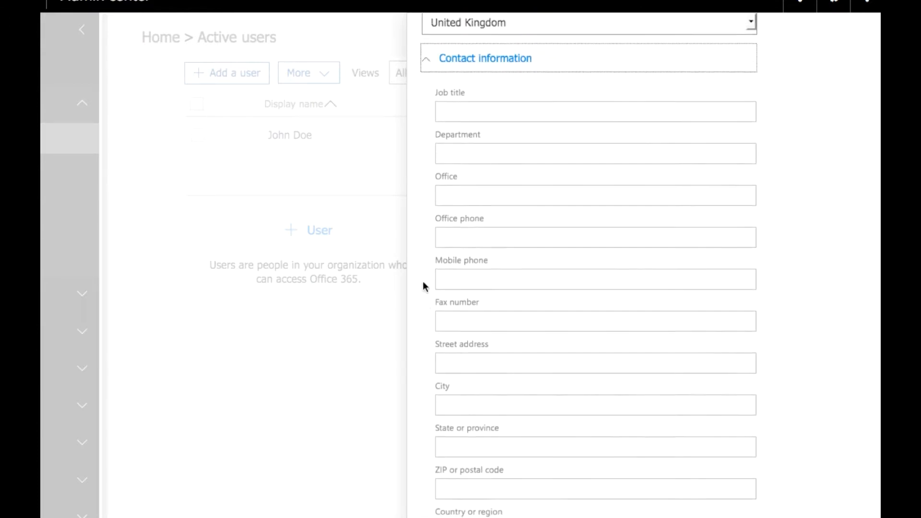
{"action": "scroll", "coordinate": [423, 286], "scroll_direction": "up", "scroll_amount": 3}
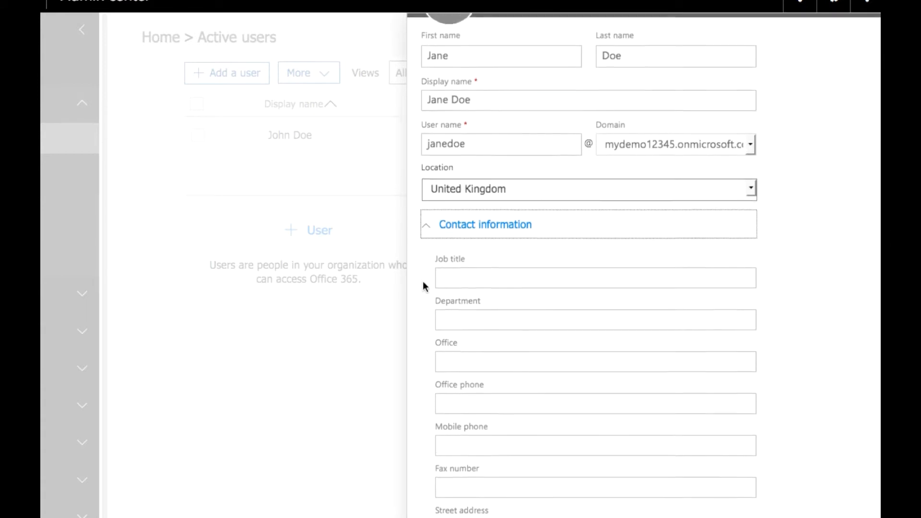
{"action": "scroll", "coordinate": [423, 286], "scroll_direction": "down", "scroll_amount": 1}
{"action": "scroll", "coordinate": [423, 287], "scroll_direction": "down", "scroll_amount": 1}
{"action": "scroll", "coordinate": [423, 287], "scroll_direction": "up", "scroll_amount": 2}
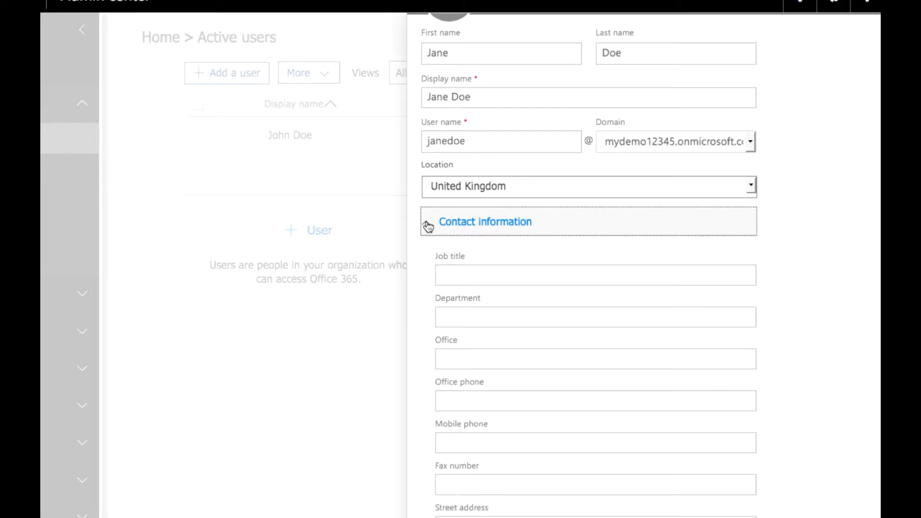
{"action": "left_click", "coordinate": [427, 225]}
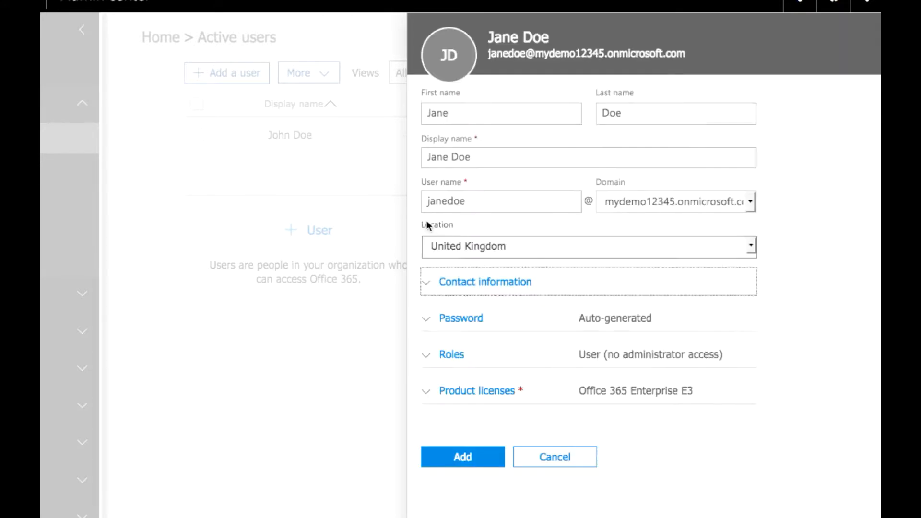
Step: Choose to create the new user's password manually and enter the account password, keeping the forced change at first sign-in
{"action": "left_click", "coordinate": [428, 322]}
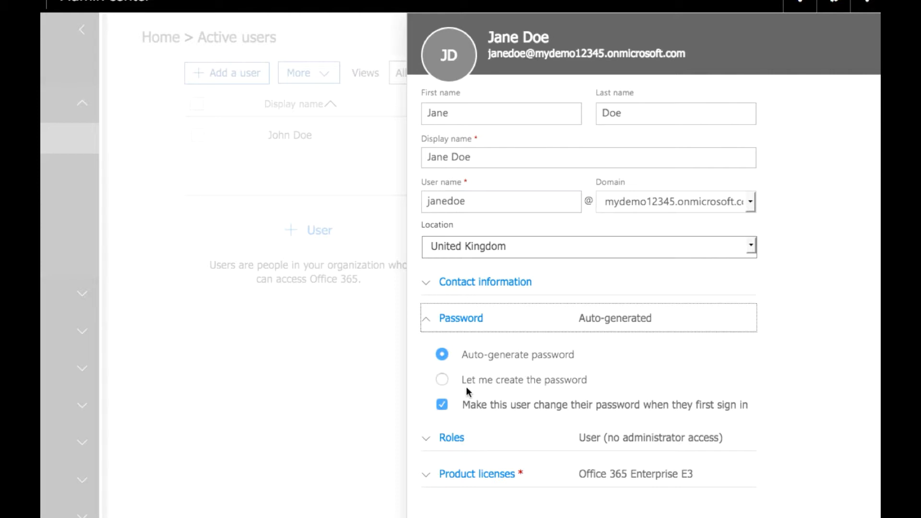
{"action": "left_click", "coordinate": [441, 380]}
{"action": "left_click", "coordinate": [525, 413]}
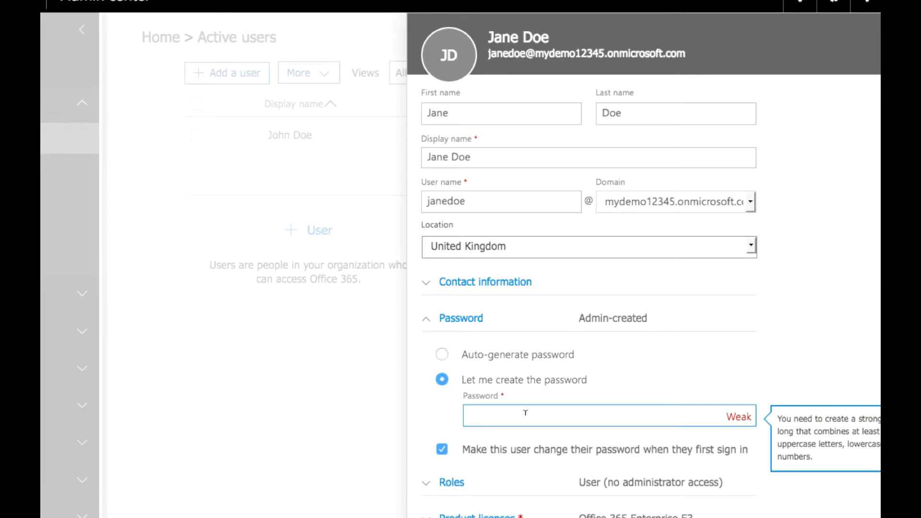
{"action": "type", "text": "••••••"}
{"action": "type", "text": "••••••"}
{"action": "left_click", "coordinate": [684, 377]}
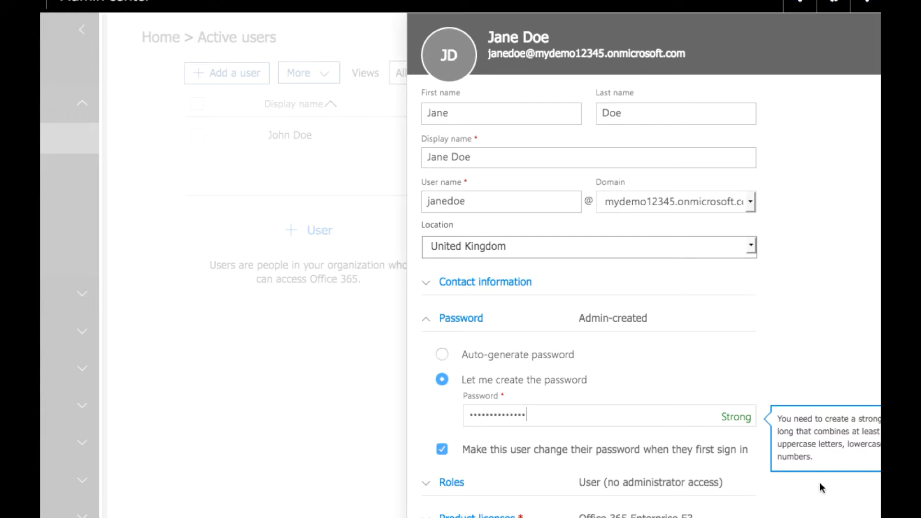
{"action": "left_click", "coordinate": [427, 319]}
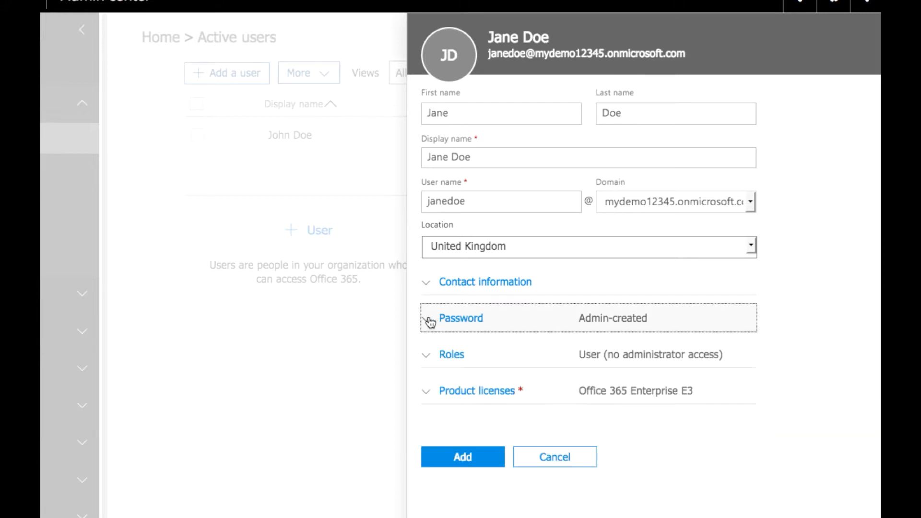
Step: Examine the roles offered under Customized administrator and set the new user's role back to User (no administrator access)
{"action": "left_click", "coordinate": [428, 356]}
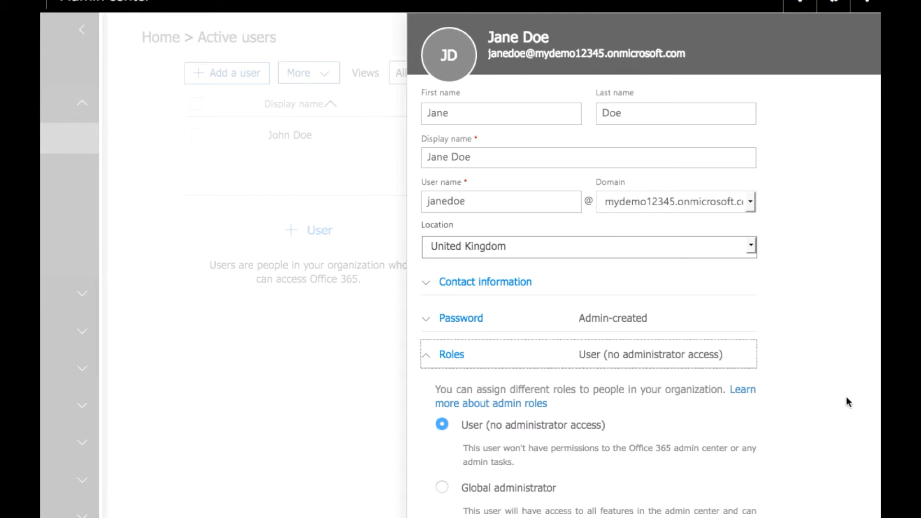
{"action": "scroll", "coordinate": [846, 397], "scroll_direction": "down", "scroll_amount": 3}
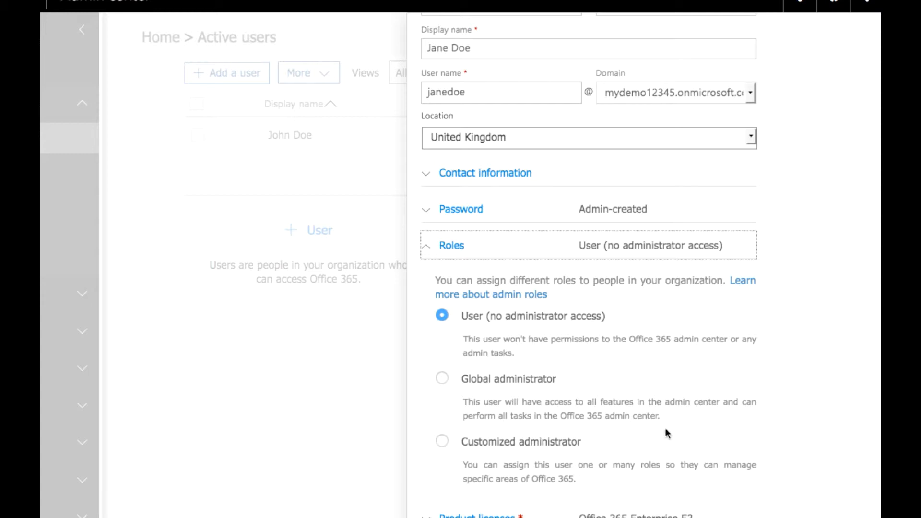
{"action": "left_click", "coordinate": [444, 442]}
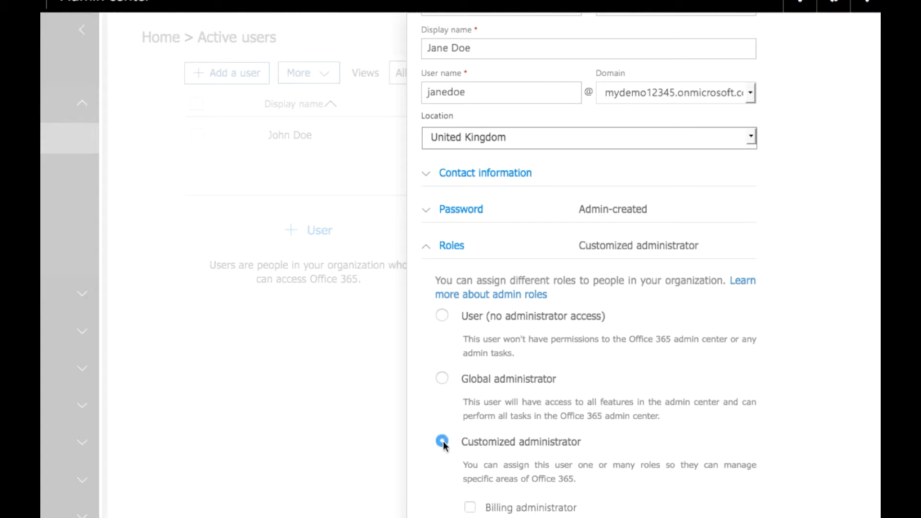
{"action": "scroll", "coordinate": [671, 450], "scroll_direction": "down", "scroll_amount": 4}
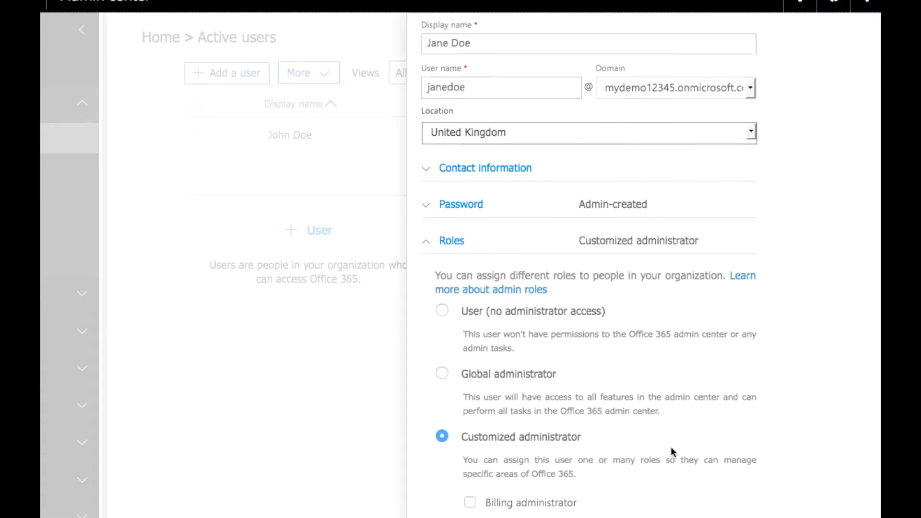
{"action": "scroll", "coordinate": [671, 451], "scroll_direction": "down", "scroll_amount": 1}
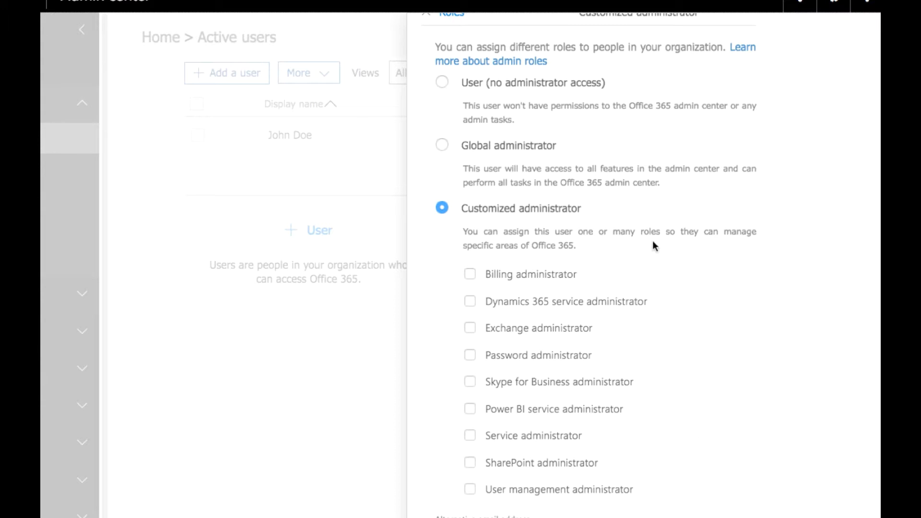
{"action": "left_click", "coordinate": [442, 82]}
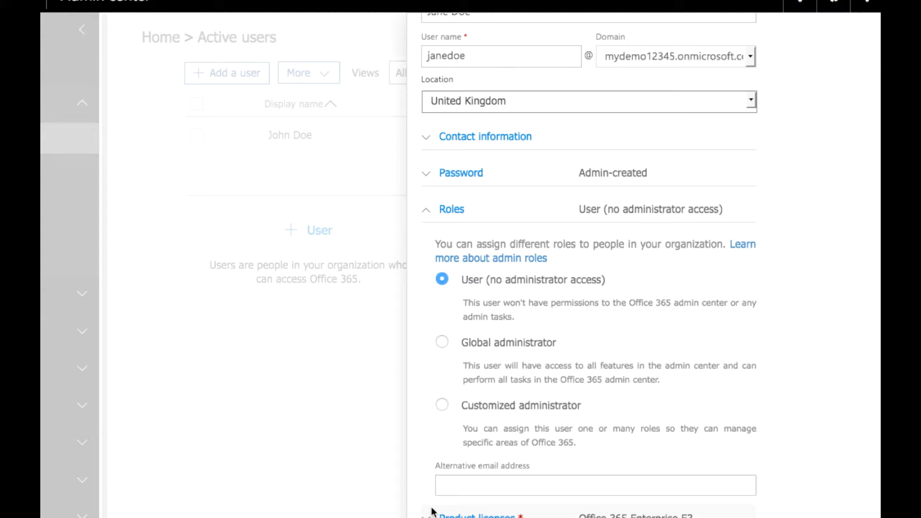
{"action": "left_click", "coordinate": [432, 209]}
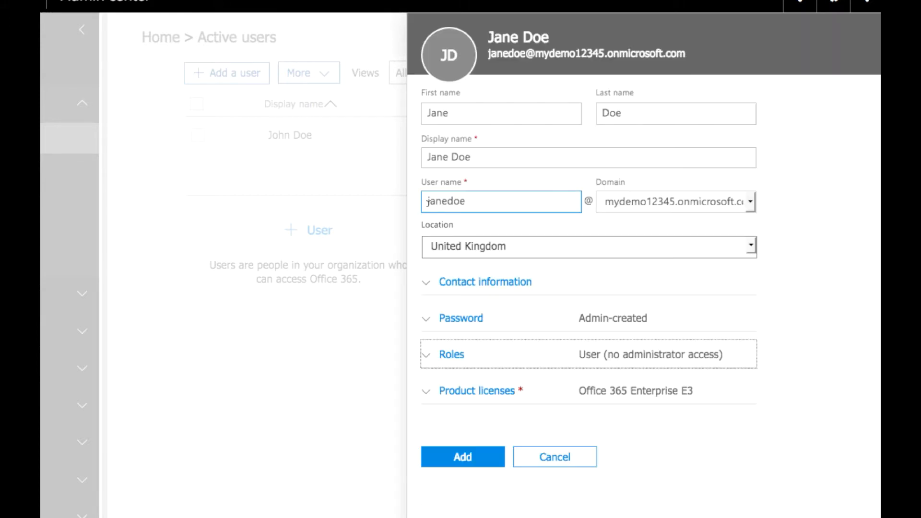
Step: Turn off Microsoft Planner, Microsoft StaffHub and Microsoft Forms (Plan E3) within the new user's Office 365 Enterprise E3 license
{"action": "left_click", "coordinate": [427, 394]}
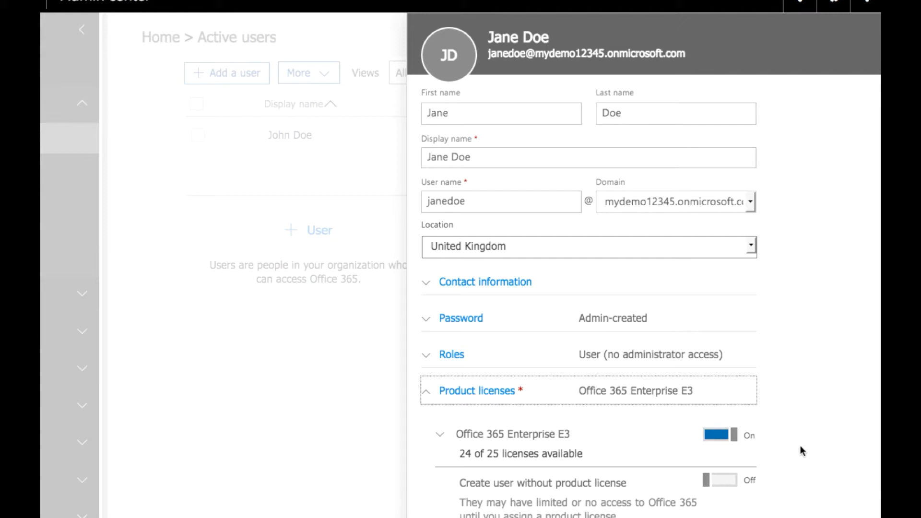
{"action": "left_click", "coordinate": [439, 435]}
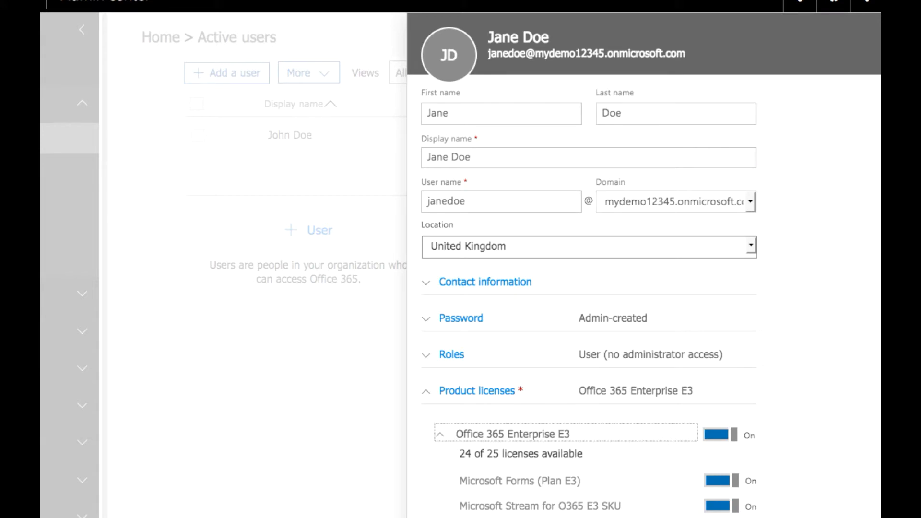
{"action": "scroll", "coordinate": [589, 265], "scroll_direction": "down", "scroll_amount": 6}
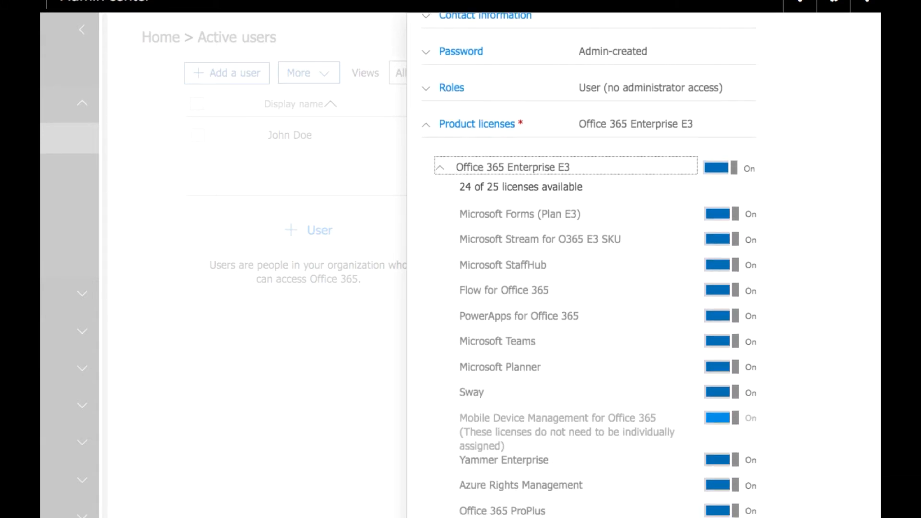
{"action": "scroll", "coordinate": [589, 265], "scroll_direction": "down", "scroll_amount": 2}
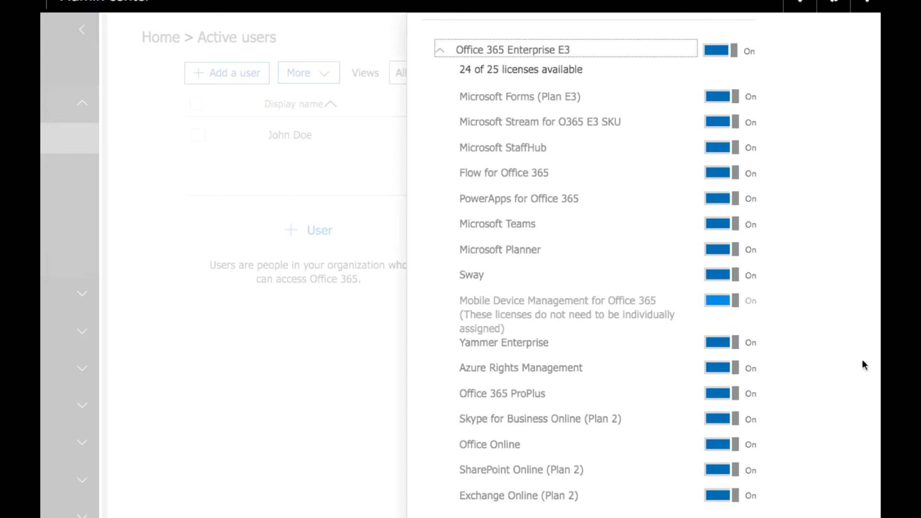
{"action": "left_click", "coordinate": [721, 250]}
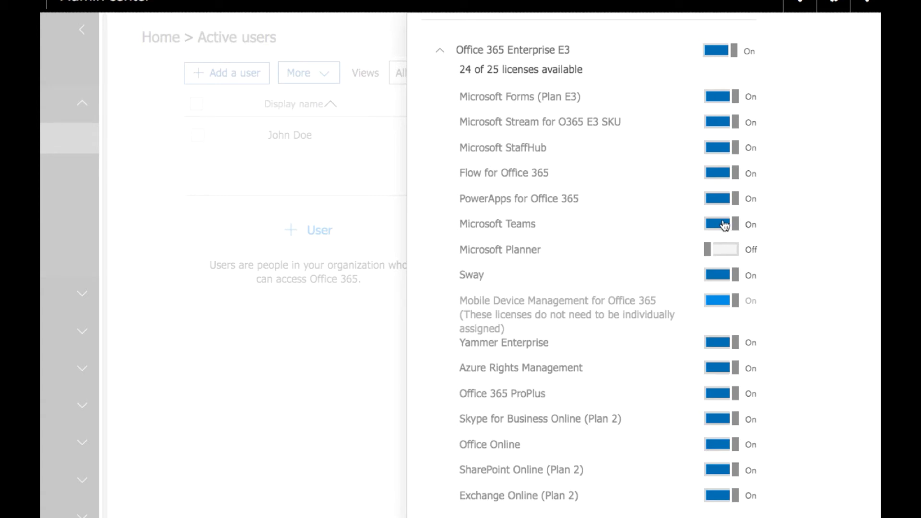
{"action": "left_click", "coordinate": [722, 149]}
{"action": "left_click", "coordinate": [722, 99]}
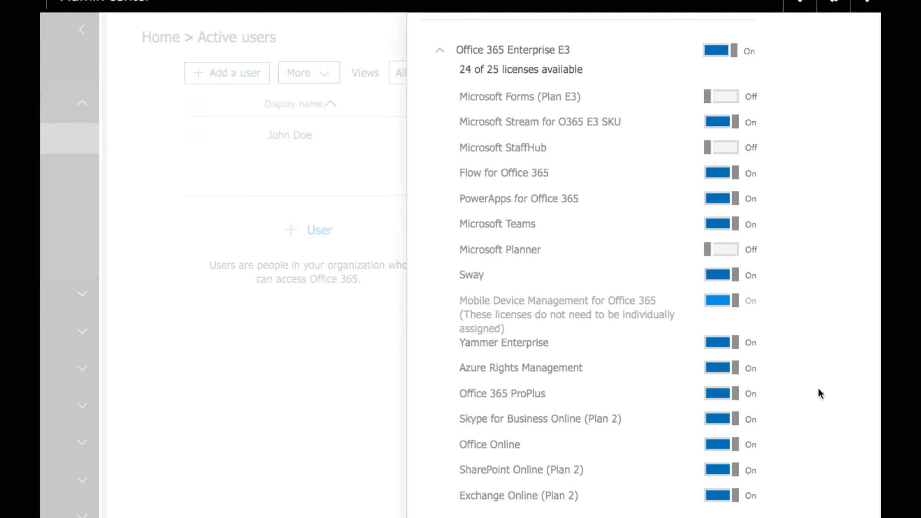
Step: Add the user with the chosen licenses and send the new password by email to the prefilled recipient
{"action": "scroll", "coordinate": [819, 393], "scroll_direction": "down", "scroll_amount": 1}
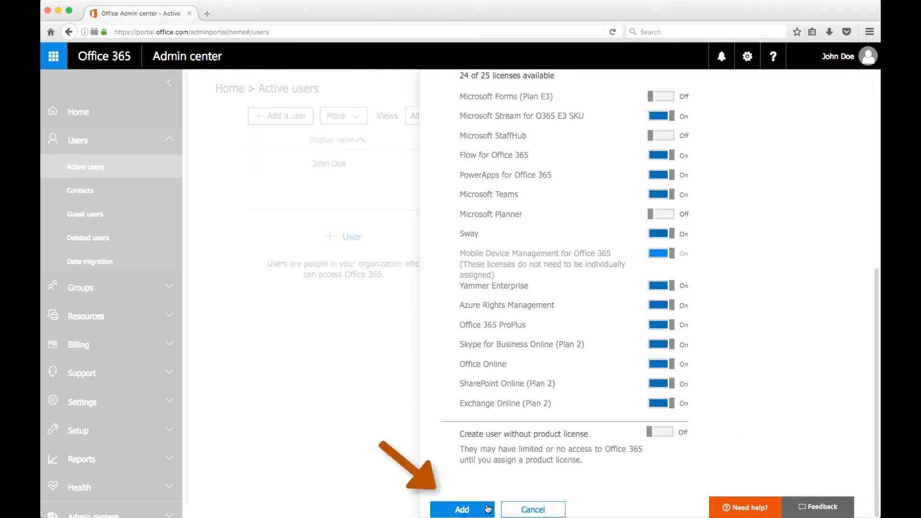
{"action": "left_click", "coordinate": [471, 511]}
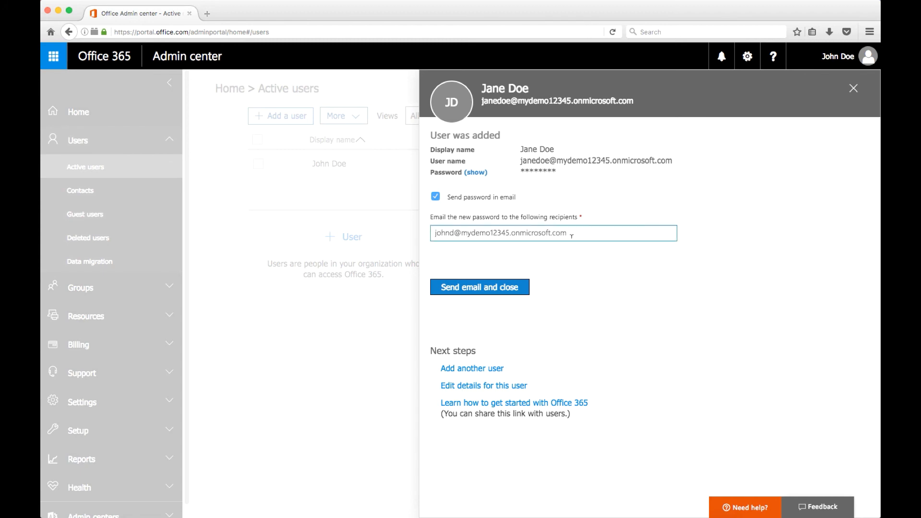
{"action": "left_click", "coordinate": [470, 294]}
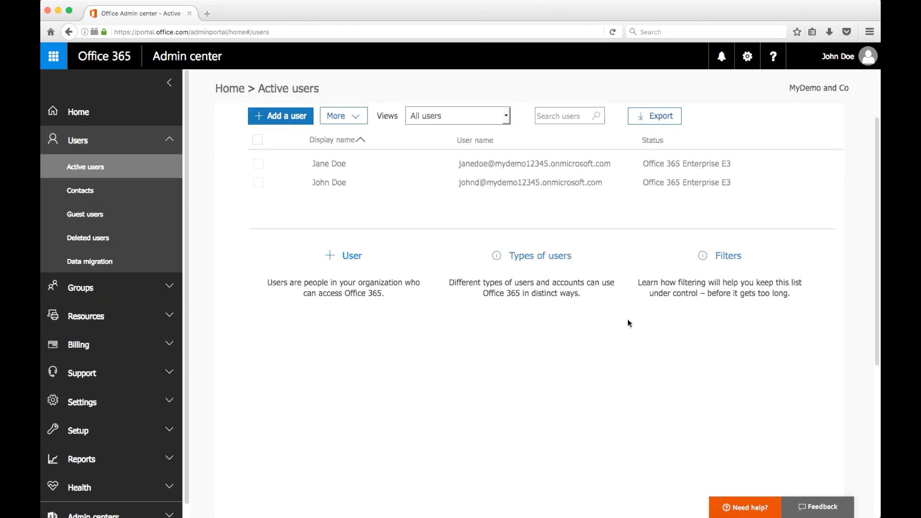